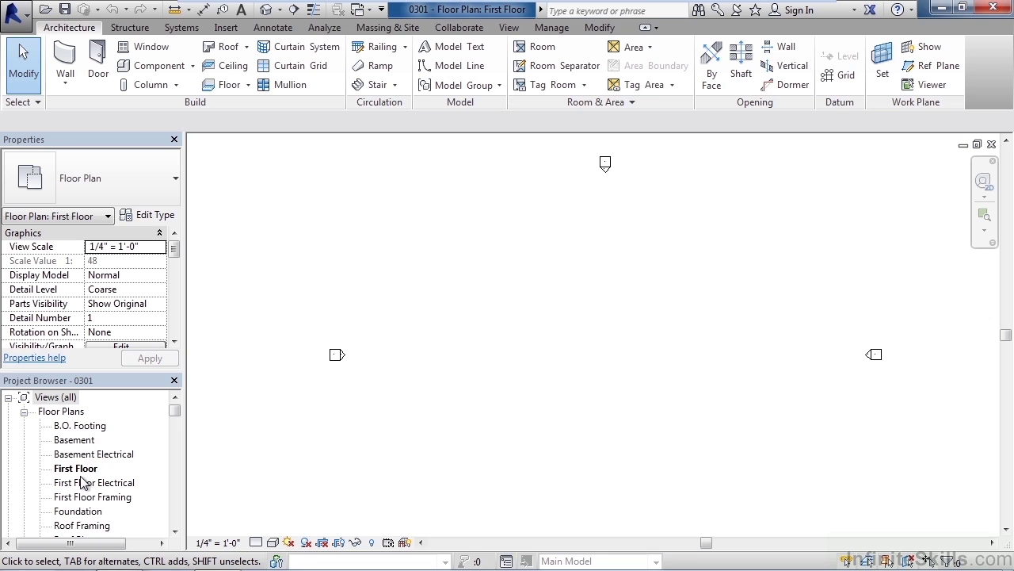
Scroll the Project Browser and expand Building Elevation to list East, North, South and West
click(175, 530)
click(175, 531)
click(175, 531)
click(175, 531)
click(175, 531)
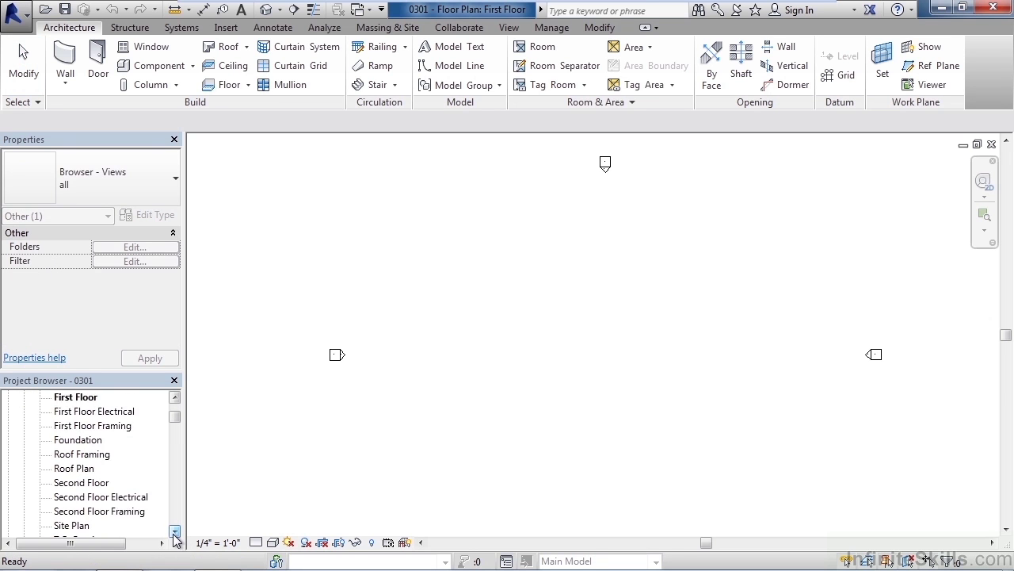
click(175, 531)
click(175, 531)
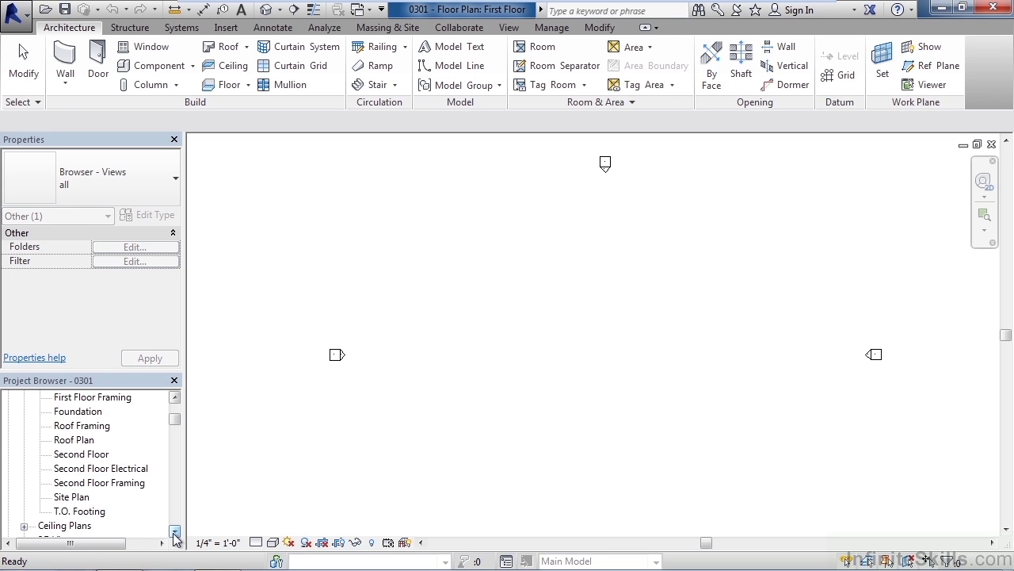
click(175, 531)
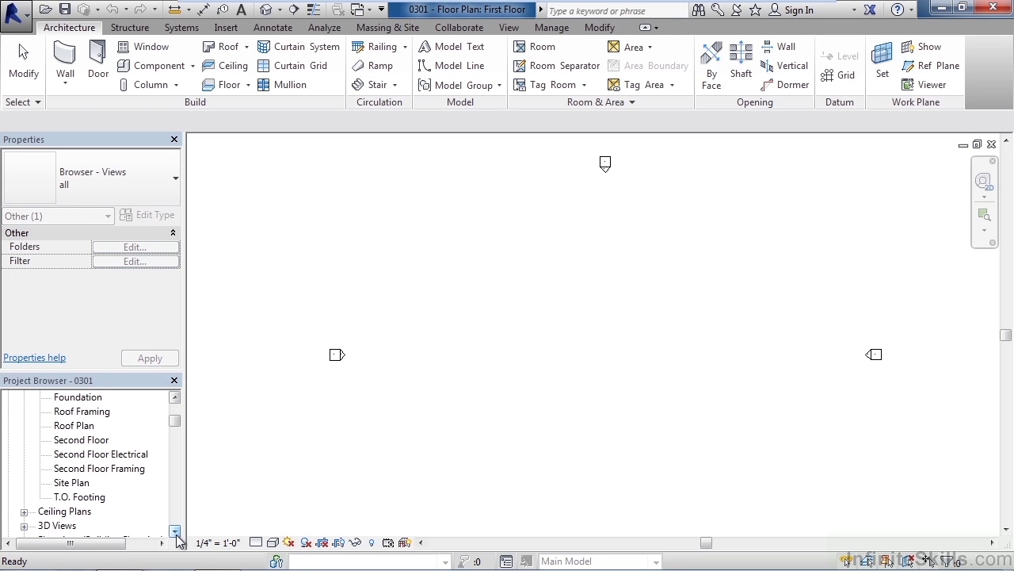
click(175, 531)
click(176, 530)
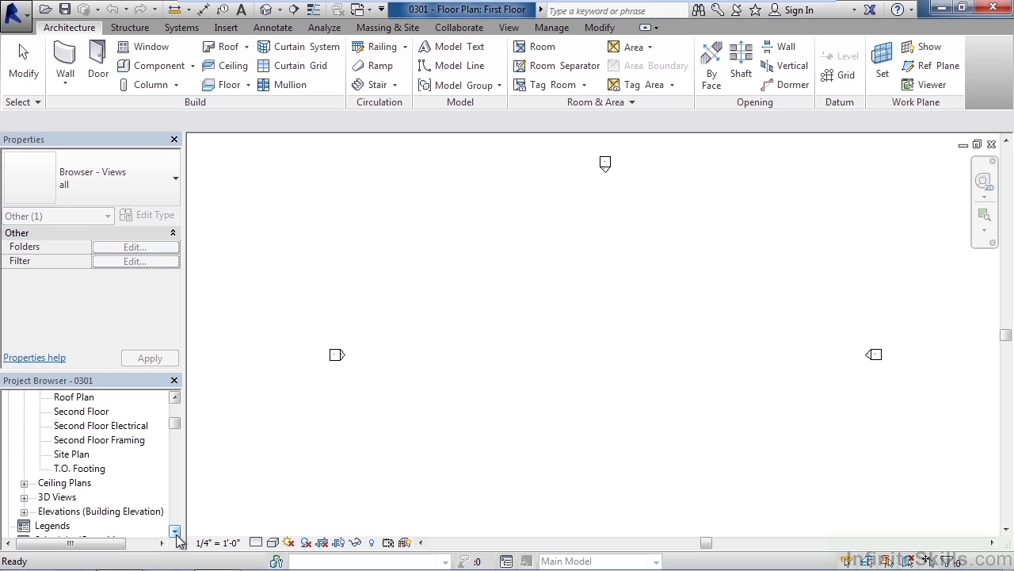
click(24, 511)
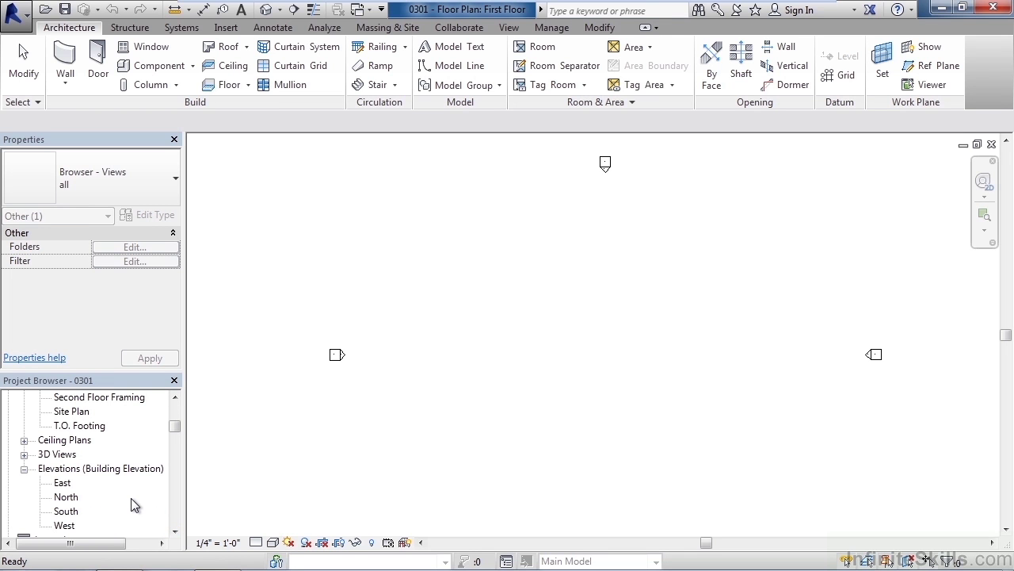
Open the East elevation and zoom in on its Roof, Second Floor, First Floor and Foundation levels
double_click(63, 483)
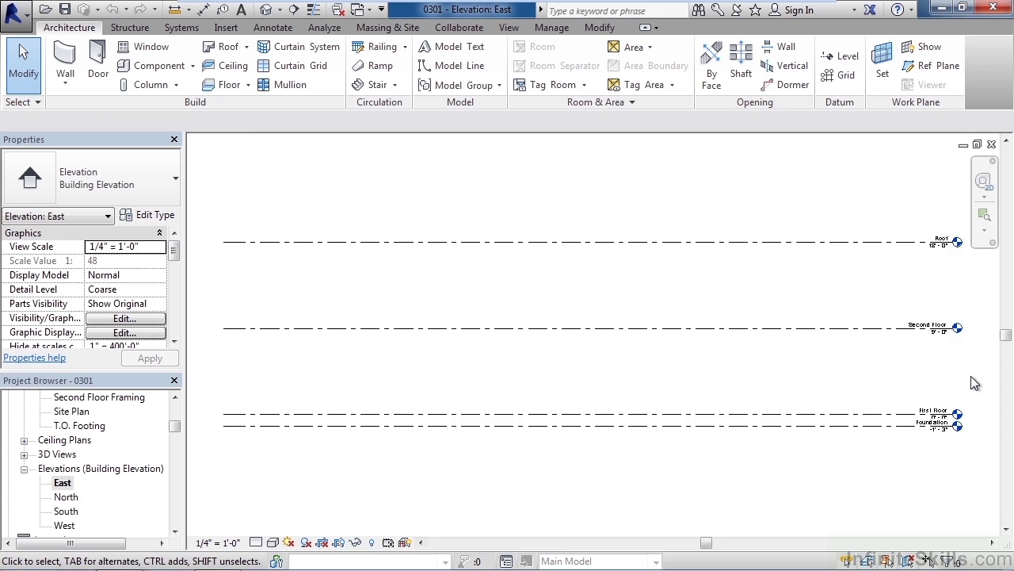
scroll(973, 381, up, 2)
scroll(968, 381, up, 1)
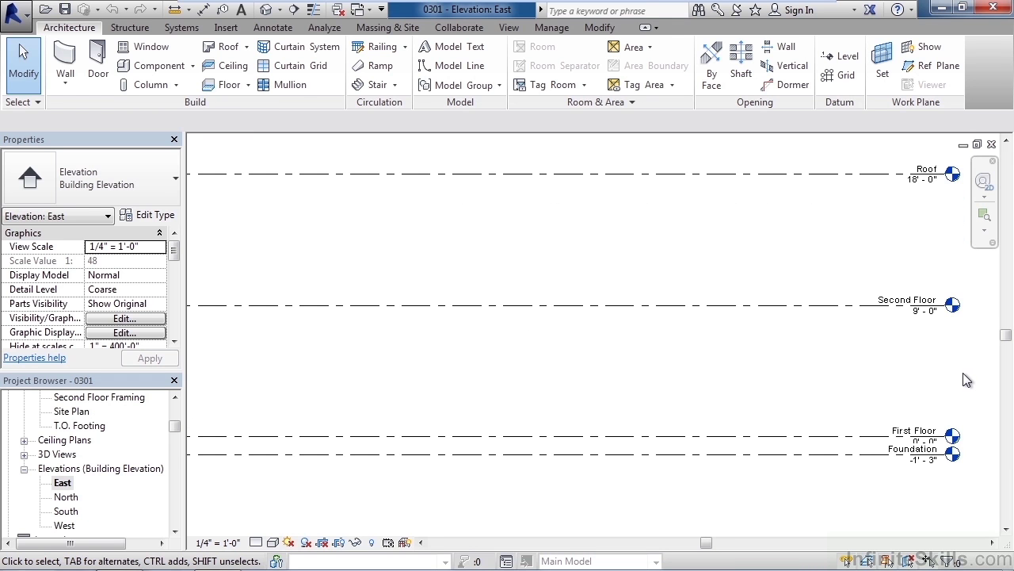
middle_drag(963, 381, 821, 386)
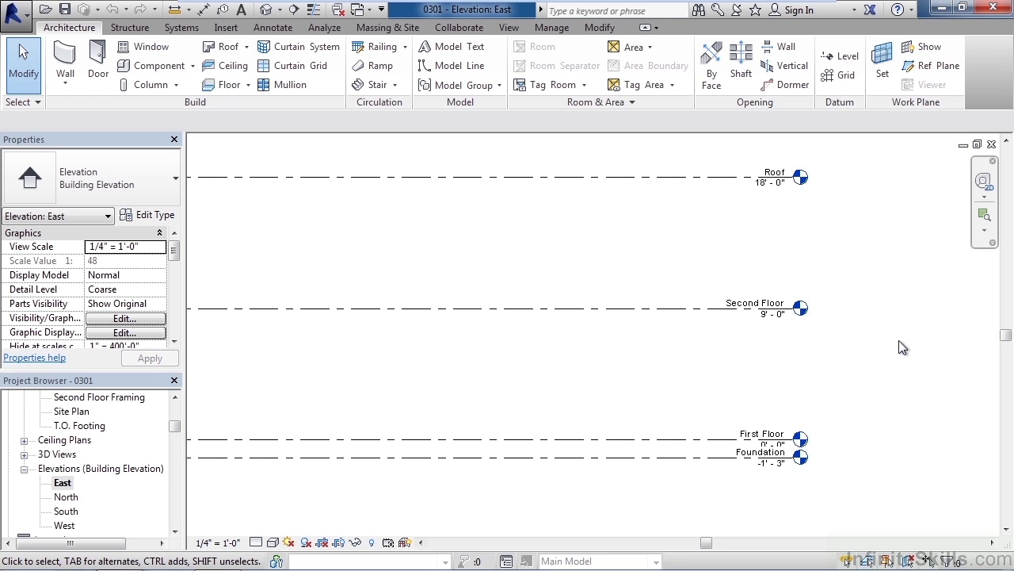
click(175, 397)
click(176, 397)
click(175, 397)
click(175, 397)
click(175, 397)
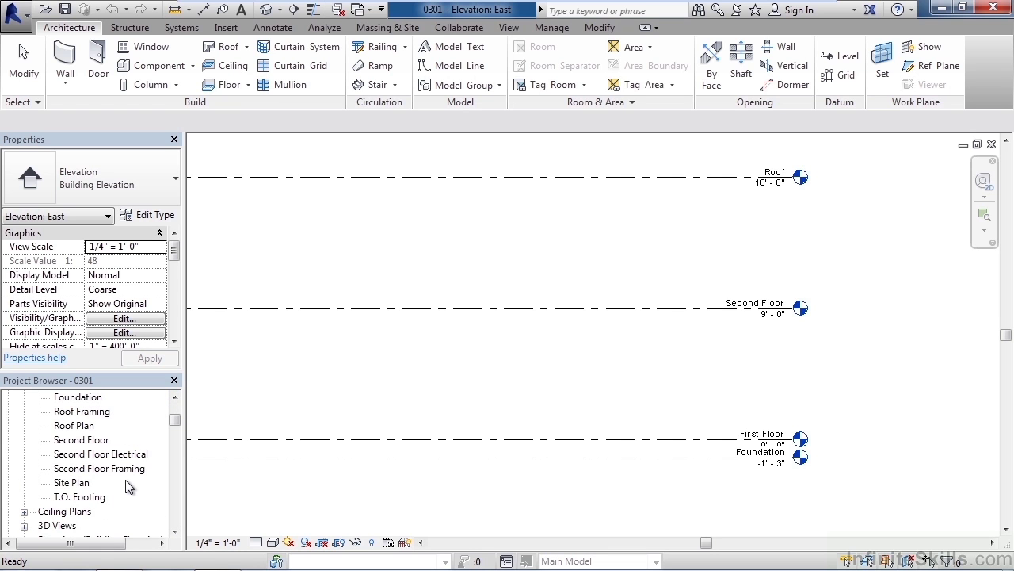
Shift the East elevation up to show the space below the Foundation level
click(176, 531)
click(176, 530)
click(176, 530)
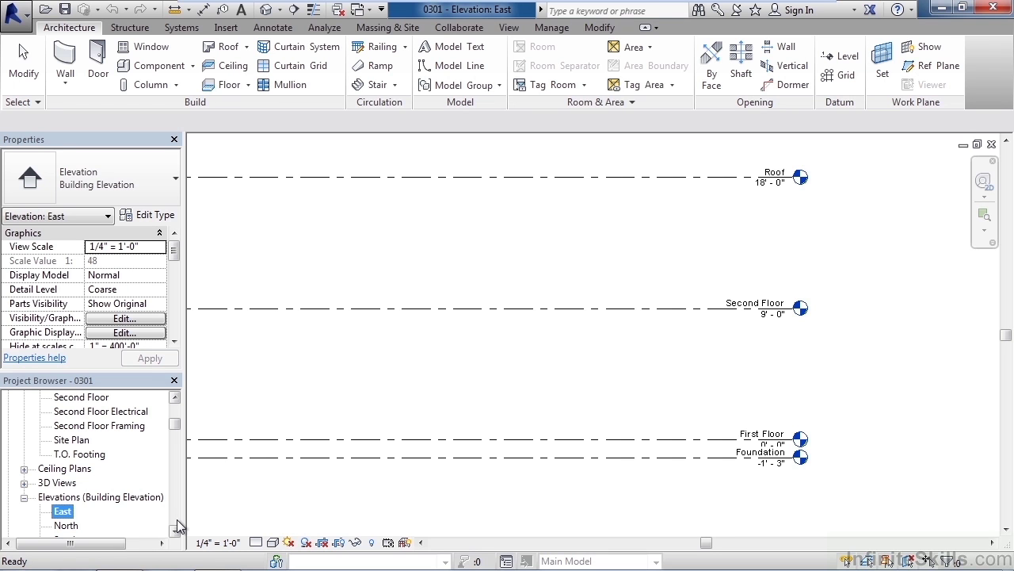
click(532, 522)
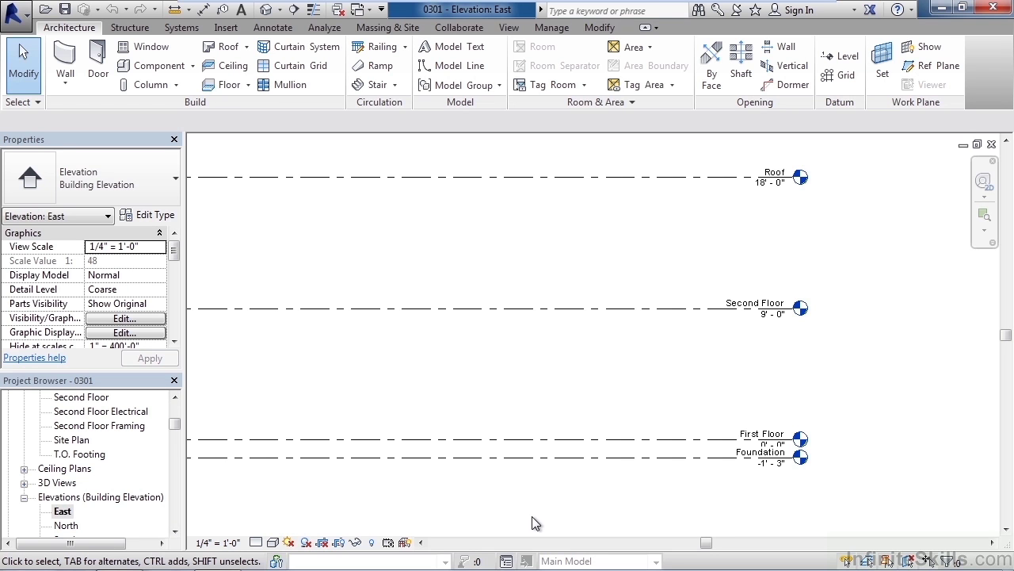
scroll(536, 507, down, 1)
middle_drag(537, 507, 584, 419)
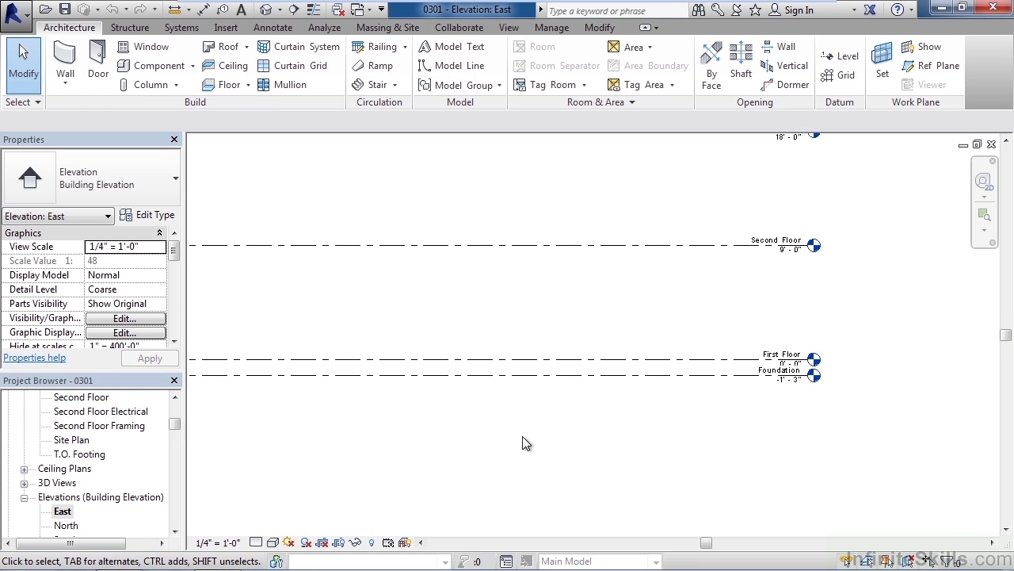
Reveal hidden elements and unhide the Basement, T.O. Footing and B.O. Footing levels in this view
click(372, 542)
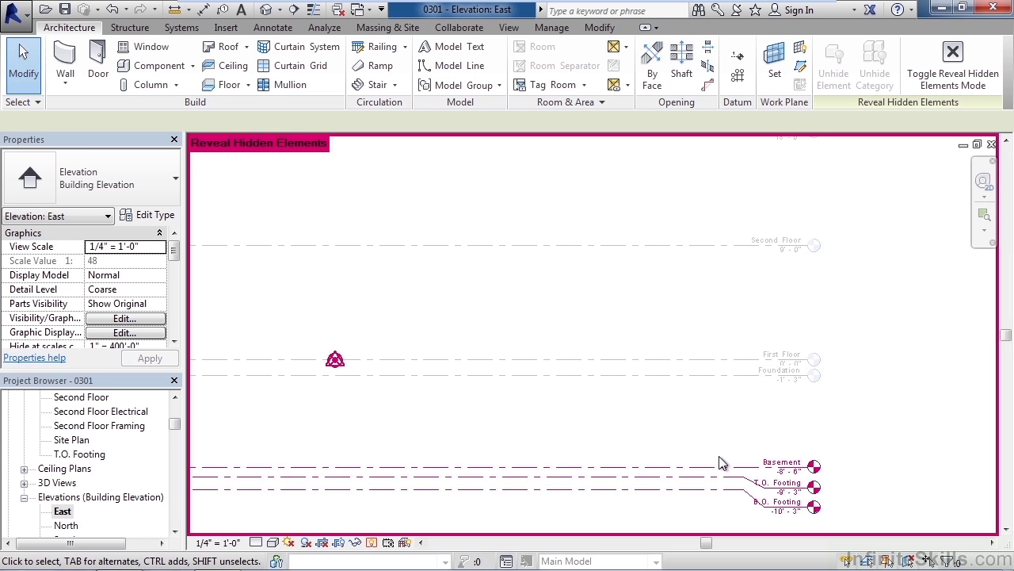
drag(704, 499, 666, 462)
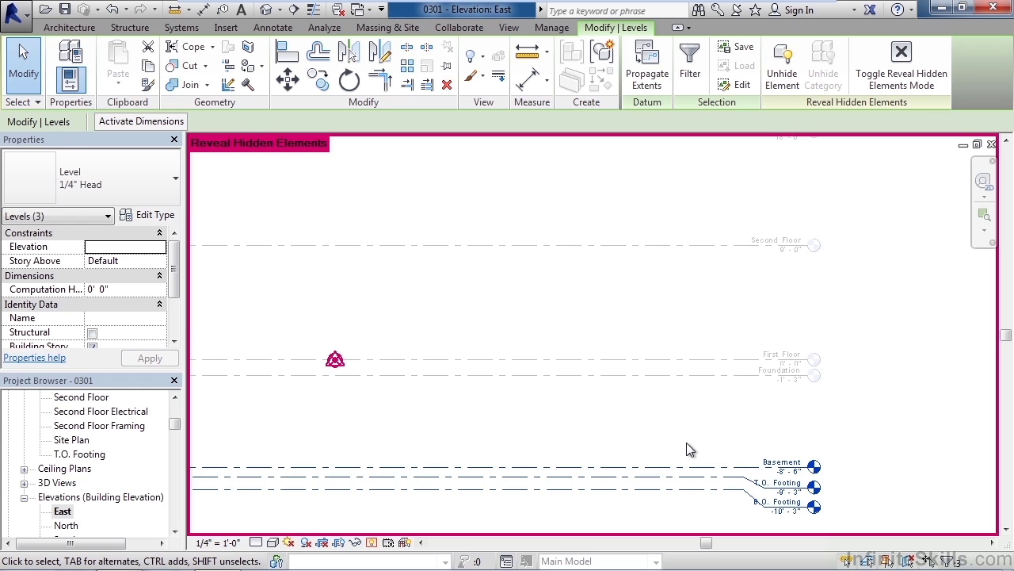
right_click(688, 449)
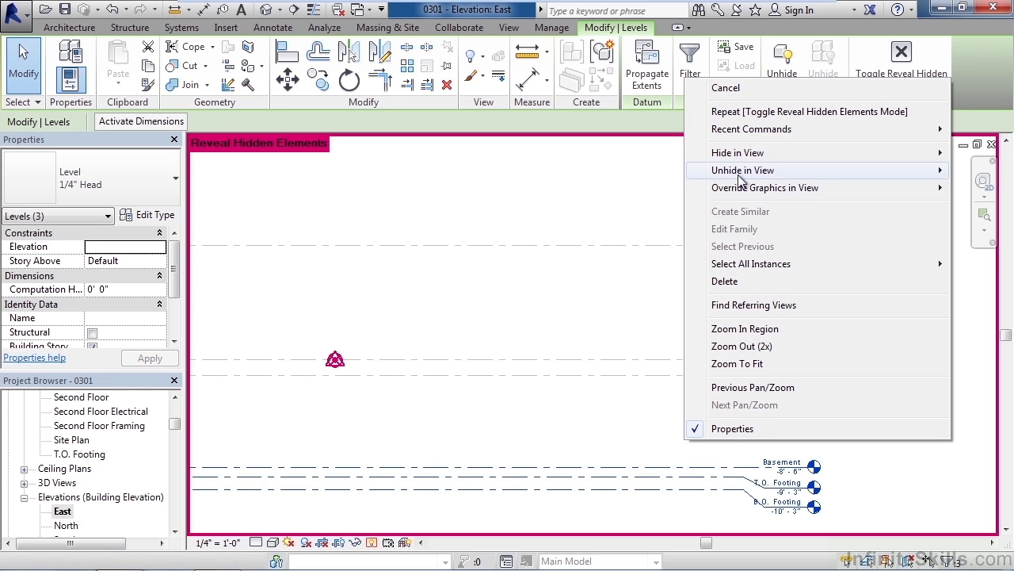
mouse_move(739, 174)
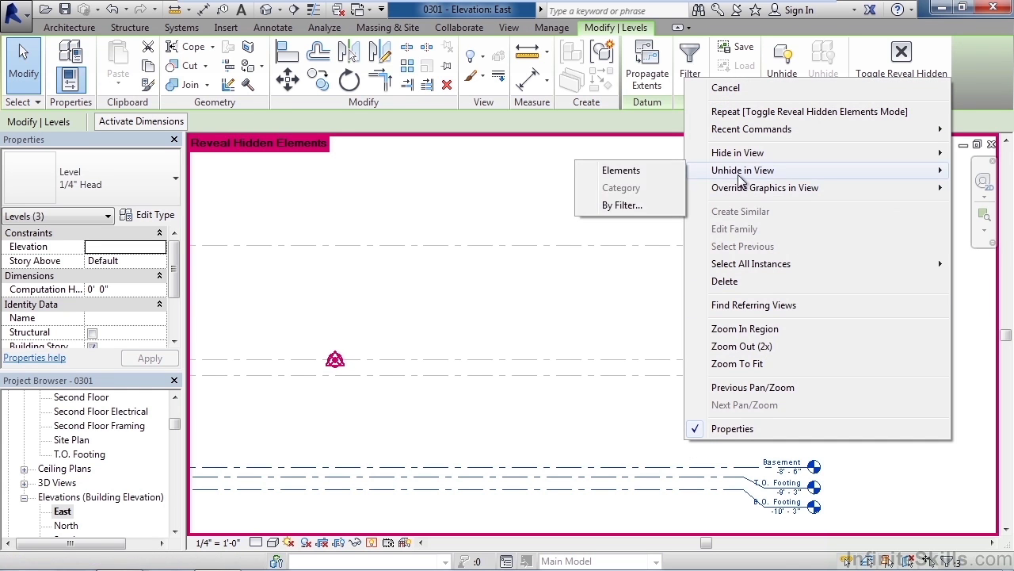
click(643, 177)
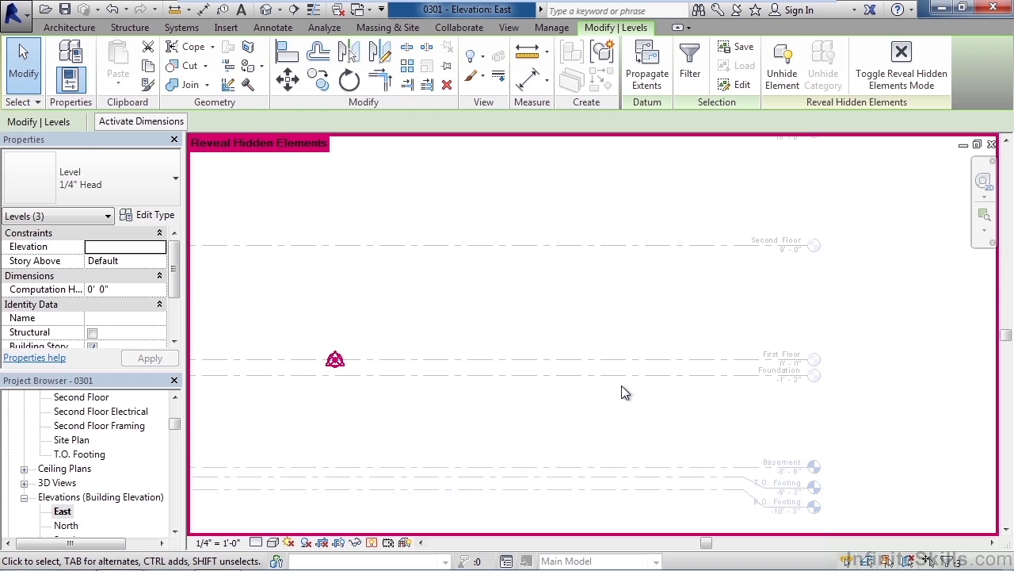
click(622, 420)
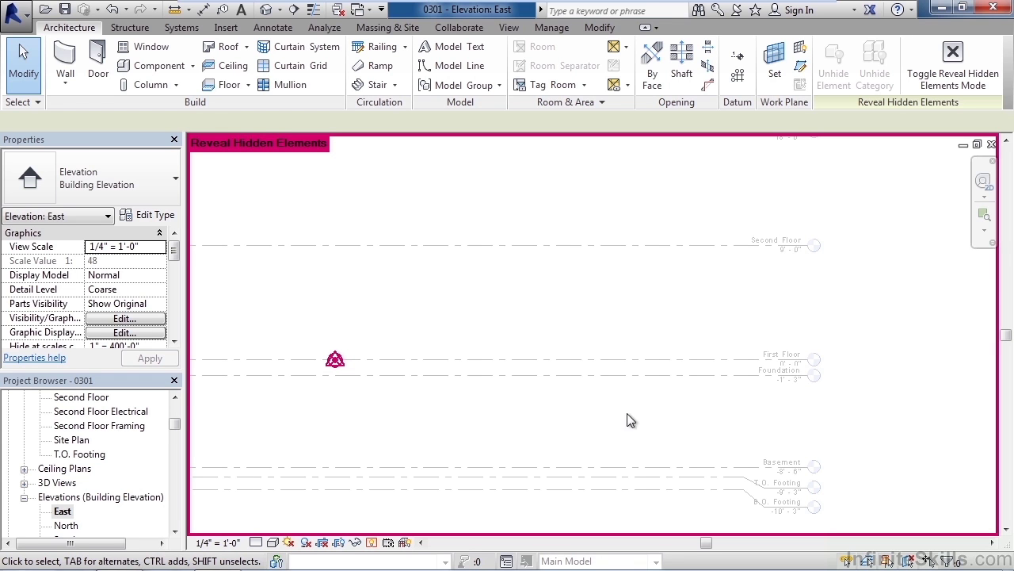
Close Reveal Hidden Elements and fit all levels from Roof (18'-0") to B.O. Footing (-10'-3")
click(371, 542)
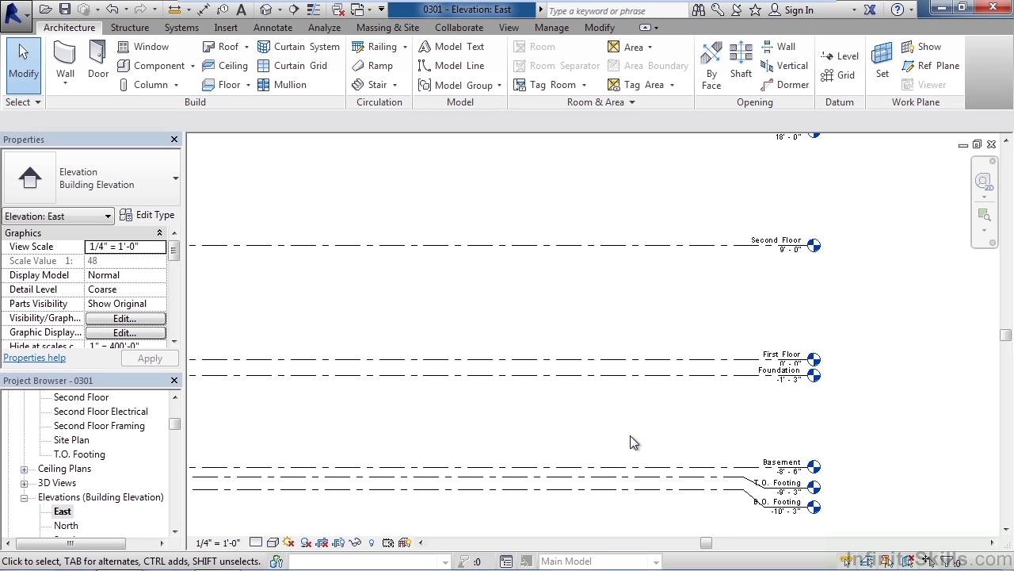
scroll(634, 439, down, 1)
middle_drag(557, 369, 721, 383)
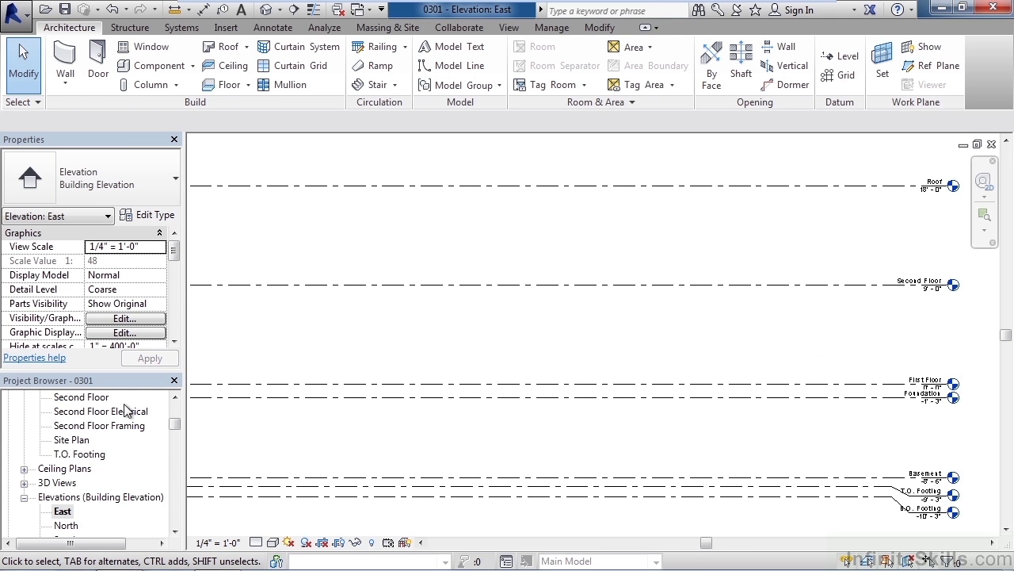
drag(178, 424, 179, 410)
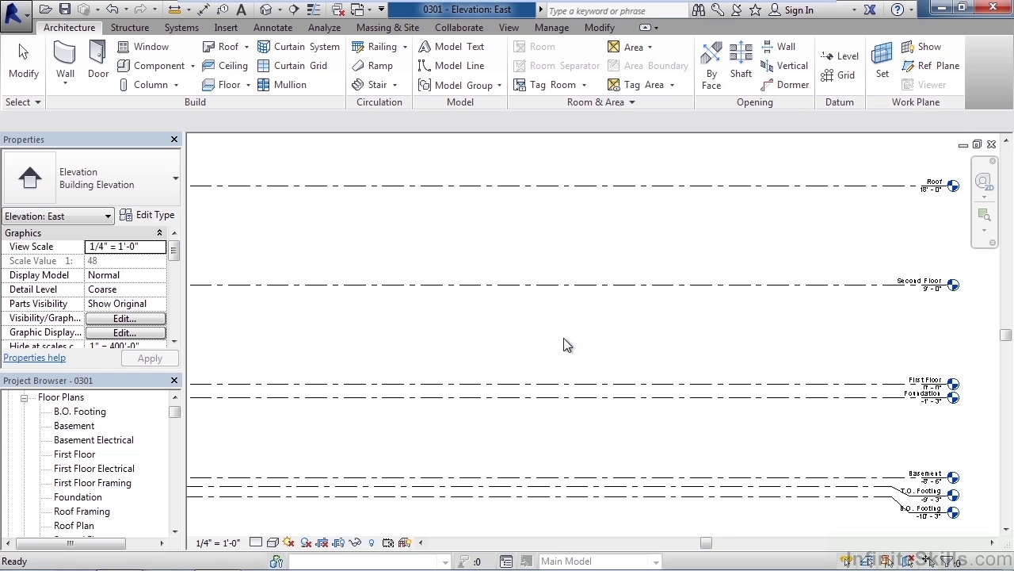
scroll(576, 340, down, 1)
middle_drag(576, 340, 623, 346)
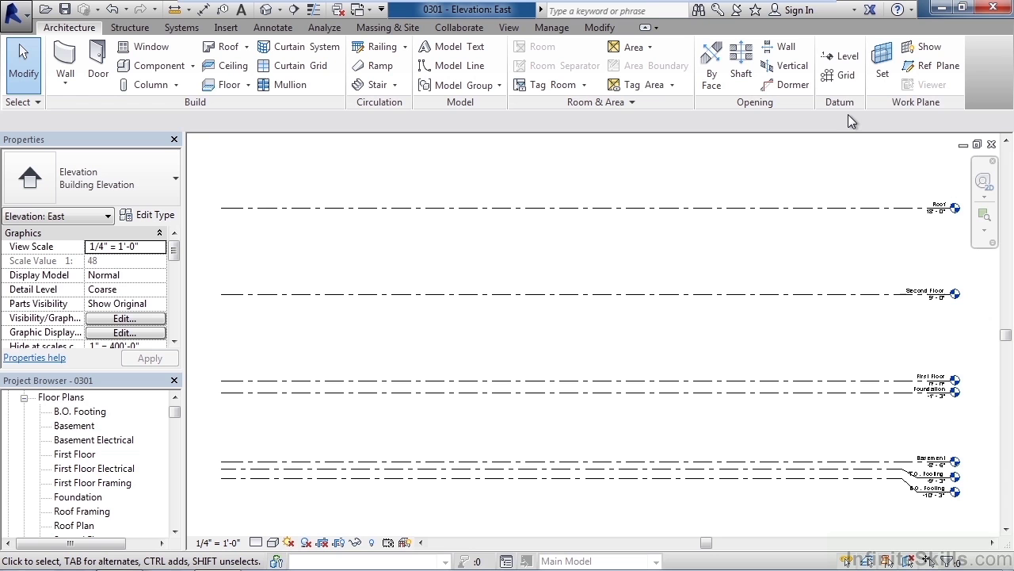
Draw Level 8 at 13'-0" across the elevation above Second Floor, then deselect it
click(844, 57)
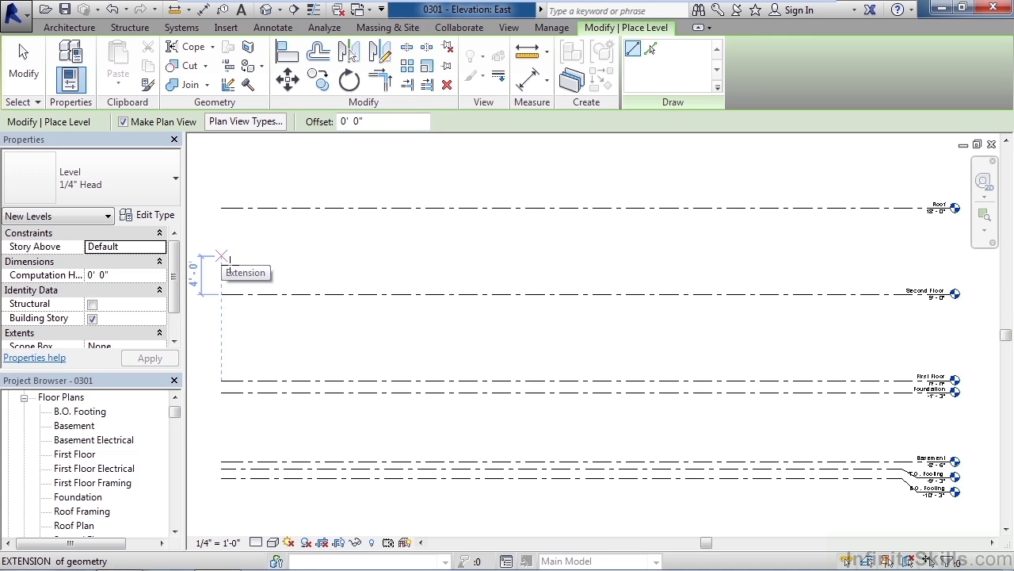
click(230, 264)
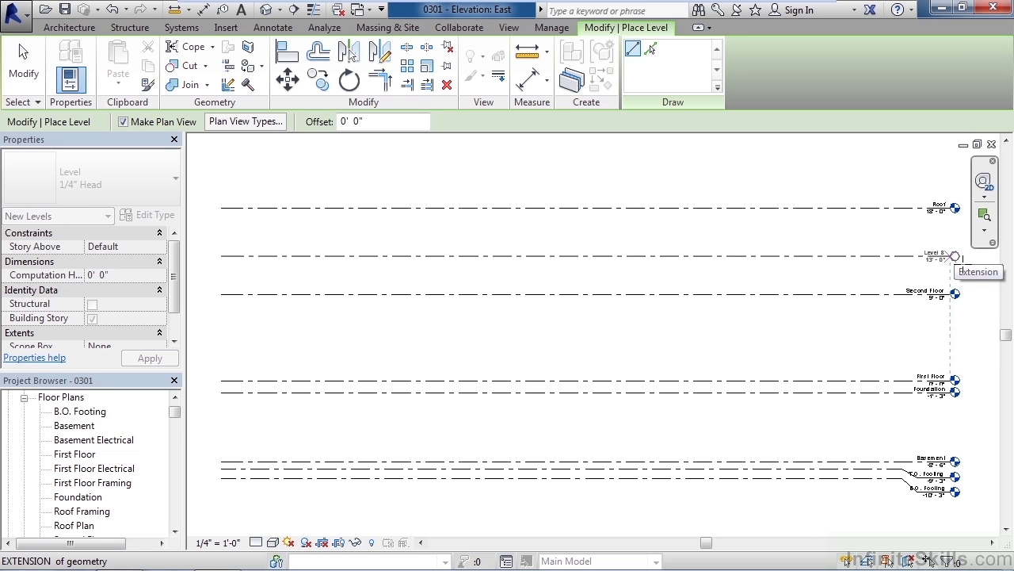
click(954, 256)
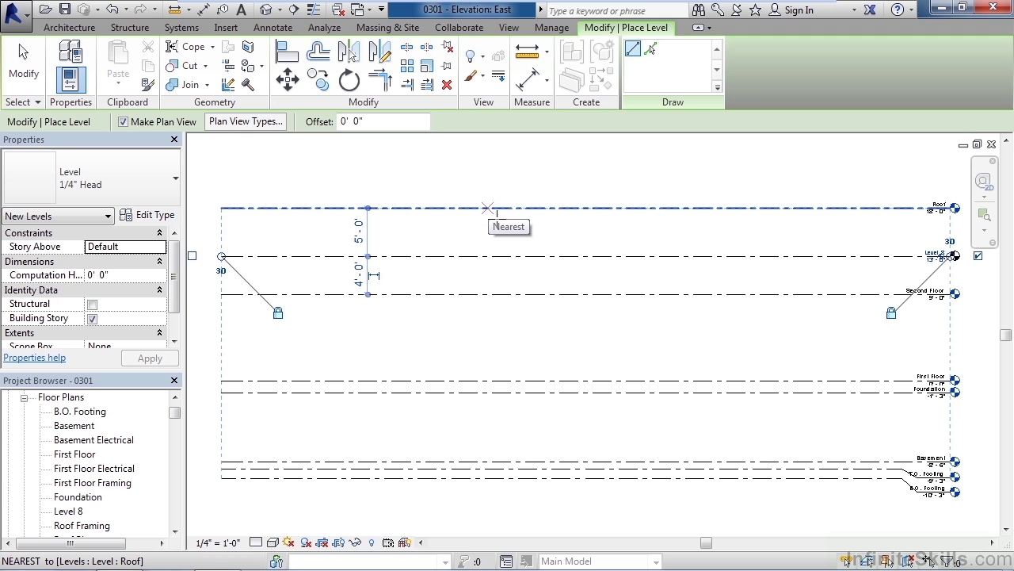
click(497, 210)
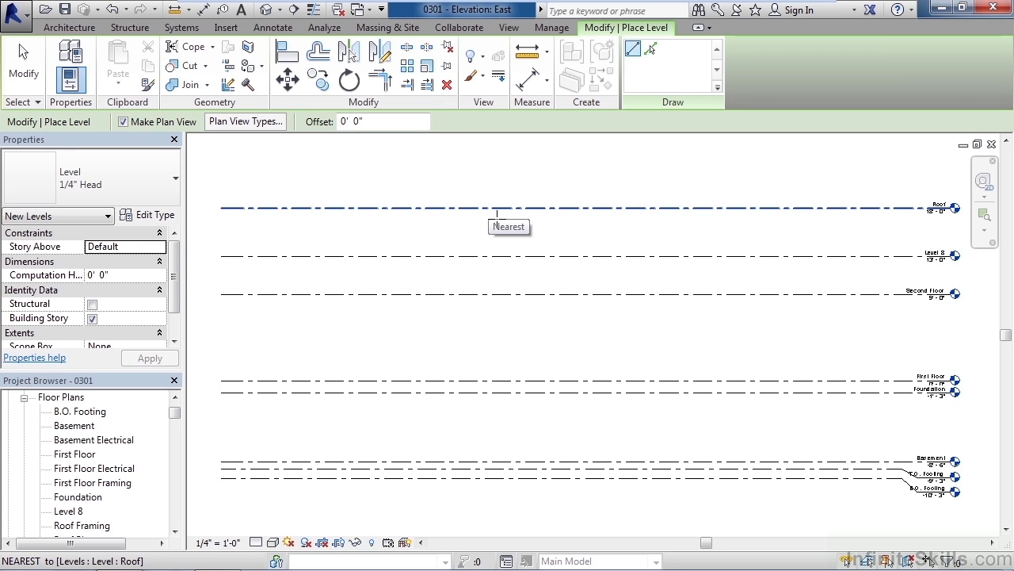
Rename Level 8 to 'Third' and accept renaming its corresponding floor plan view
key(Escape)
key(Escape)
scroll(962, 268, up, 3)
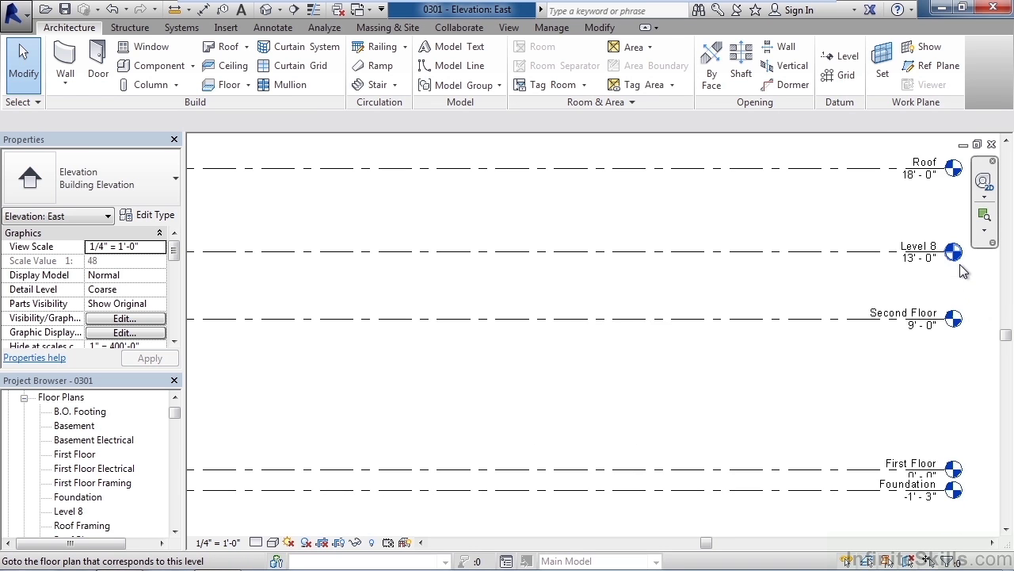
scroll(962, 271, up, 2)
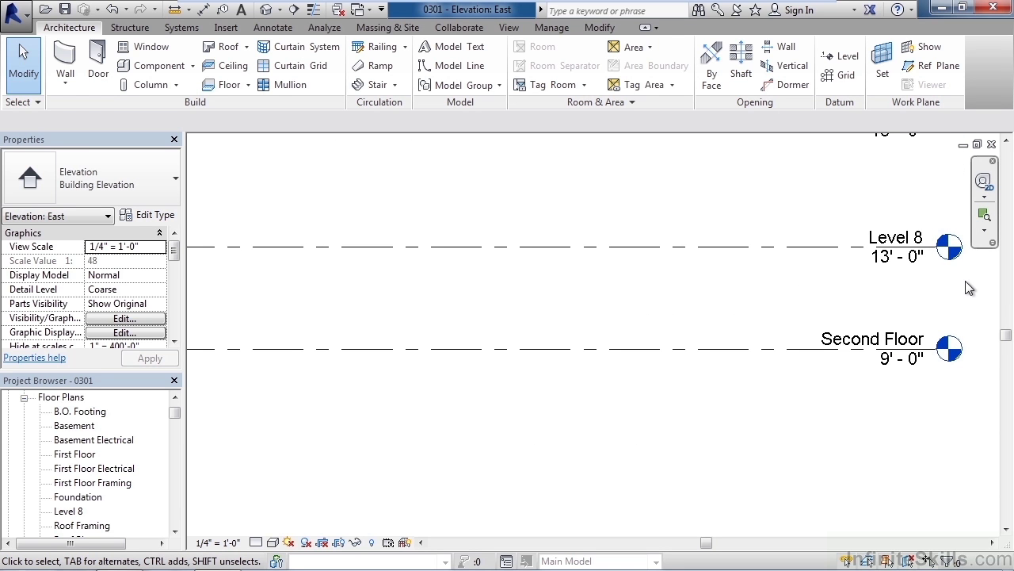
middle_drag(968, 287, 876, 317)
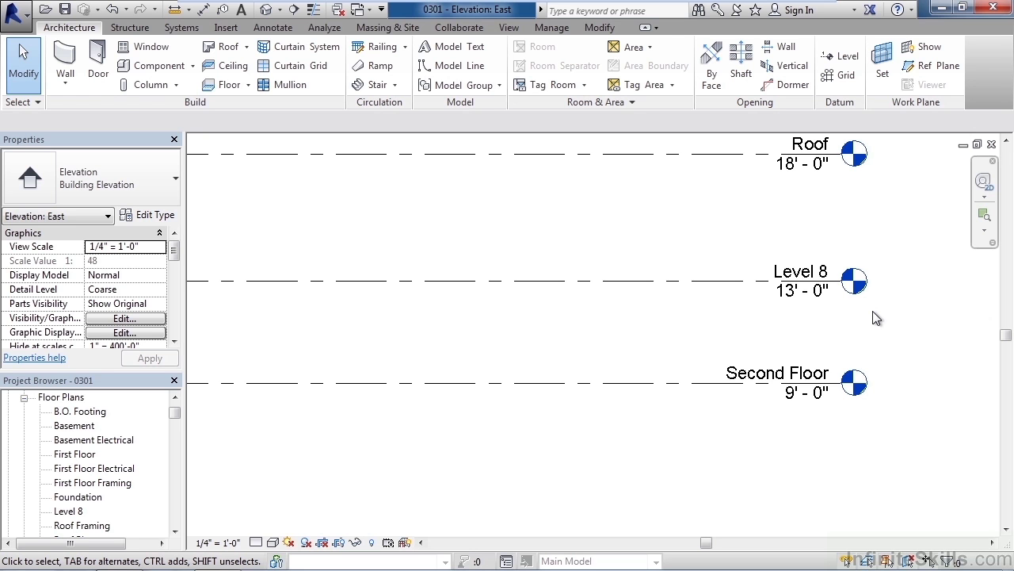
click(808, 283)
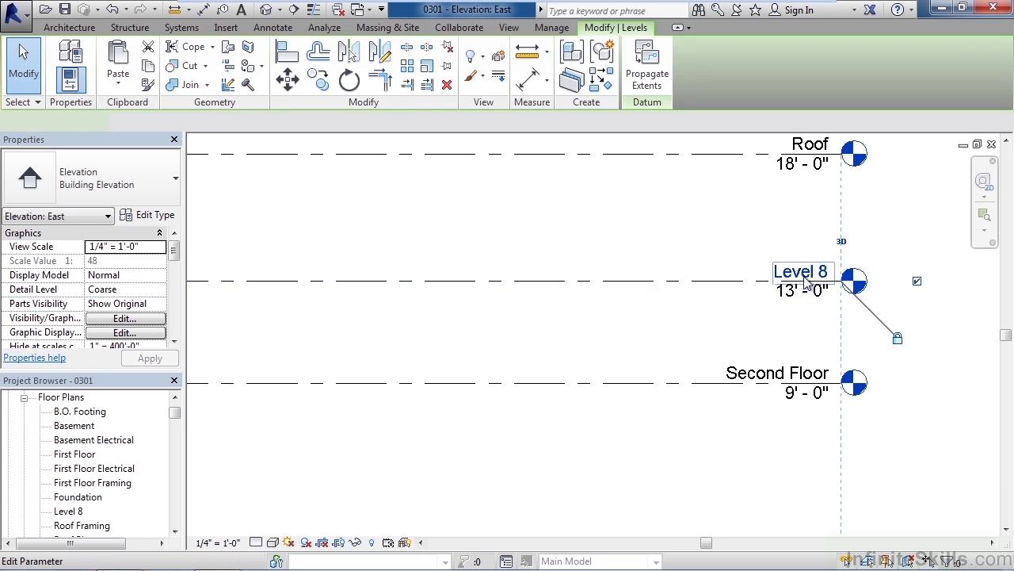
click(815, 273)
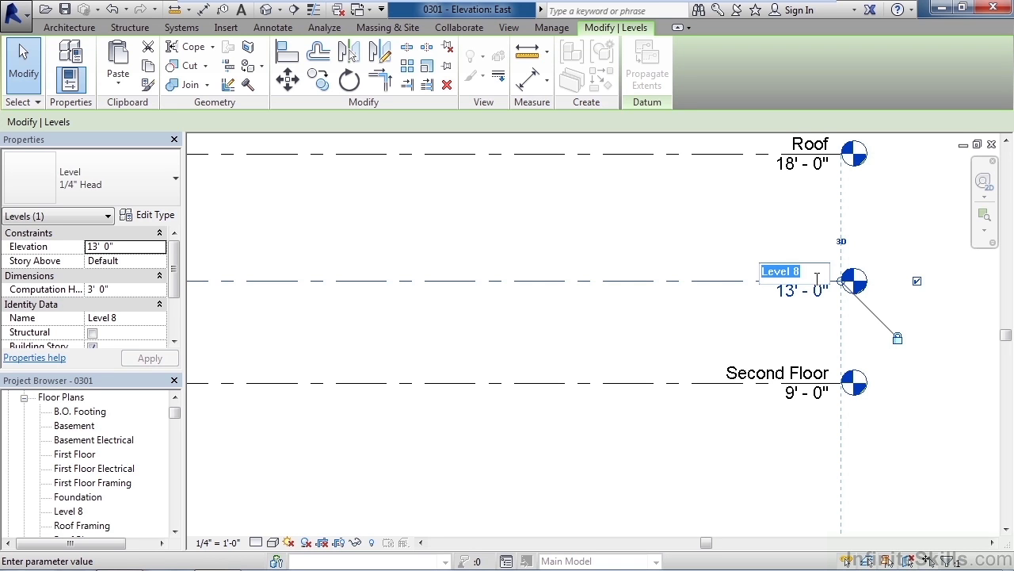
text(Third)
key(Return)
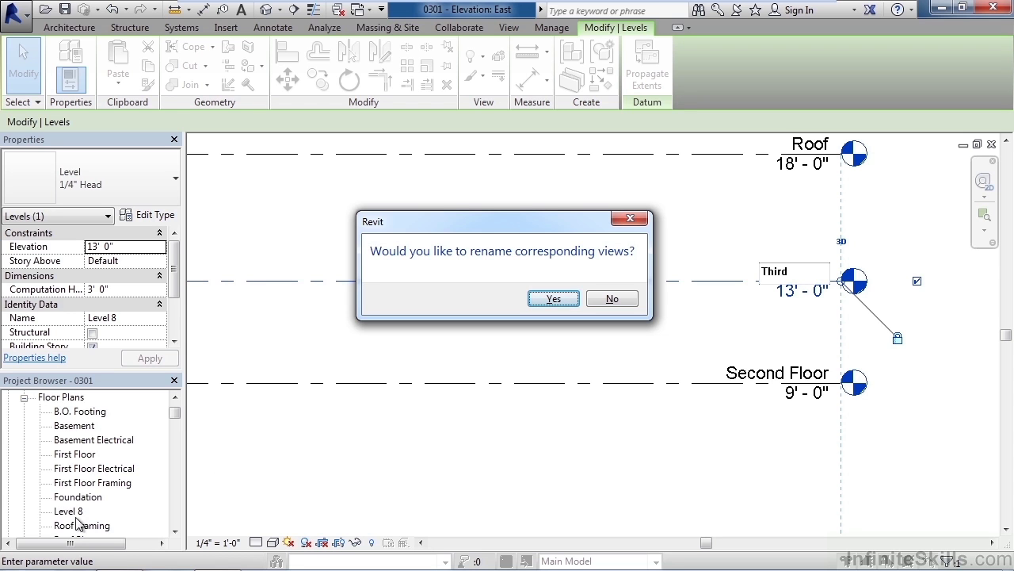
click(554, 300)
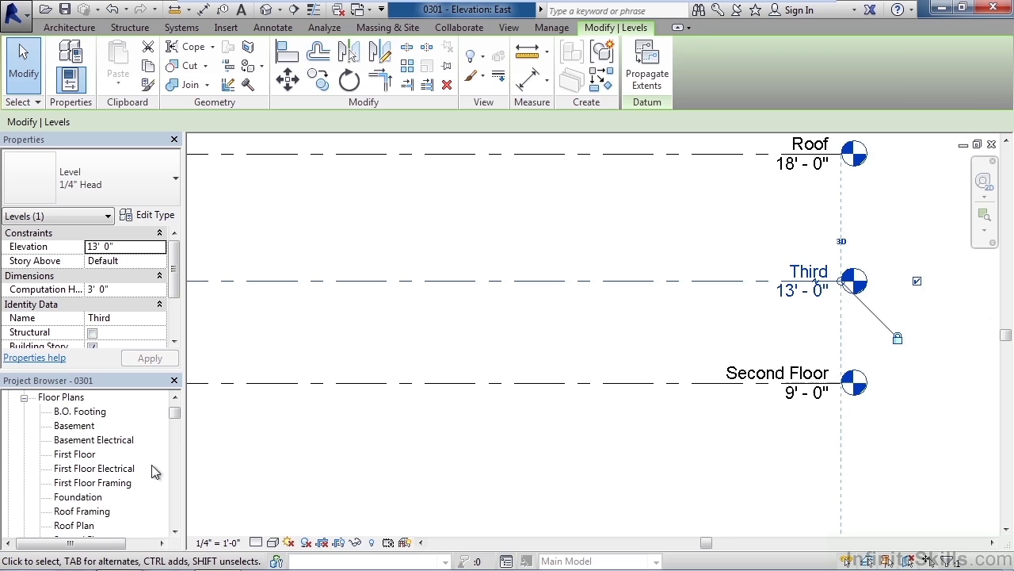
Change the Third level's elevation to 17', one foot below the 18'-0" Roof
drag(178, 413, 179, 424)
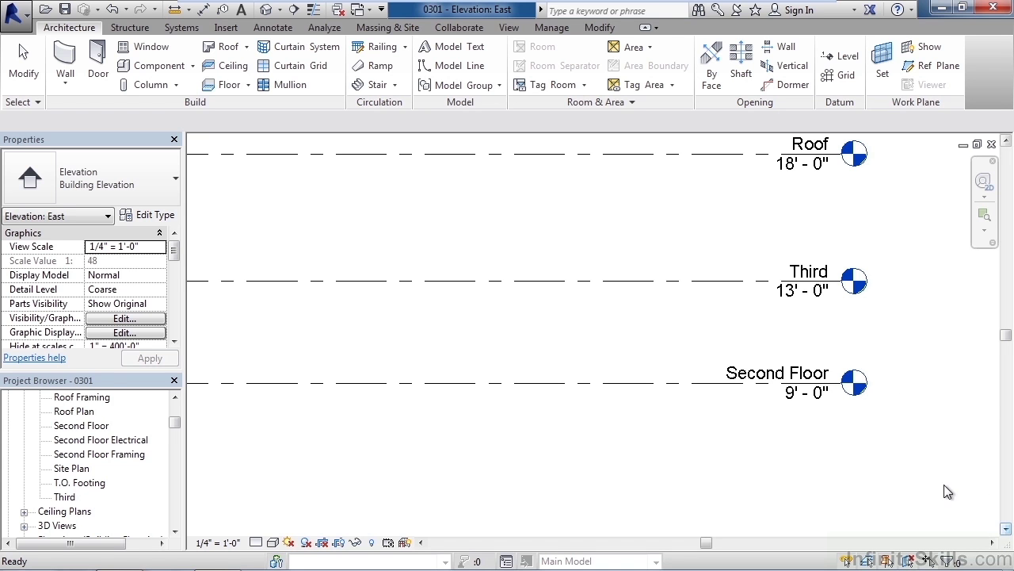
click(809, 280)
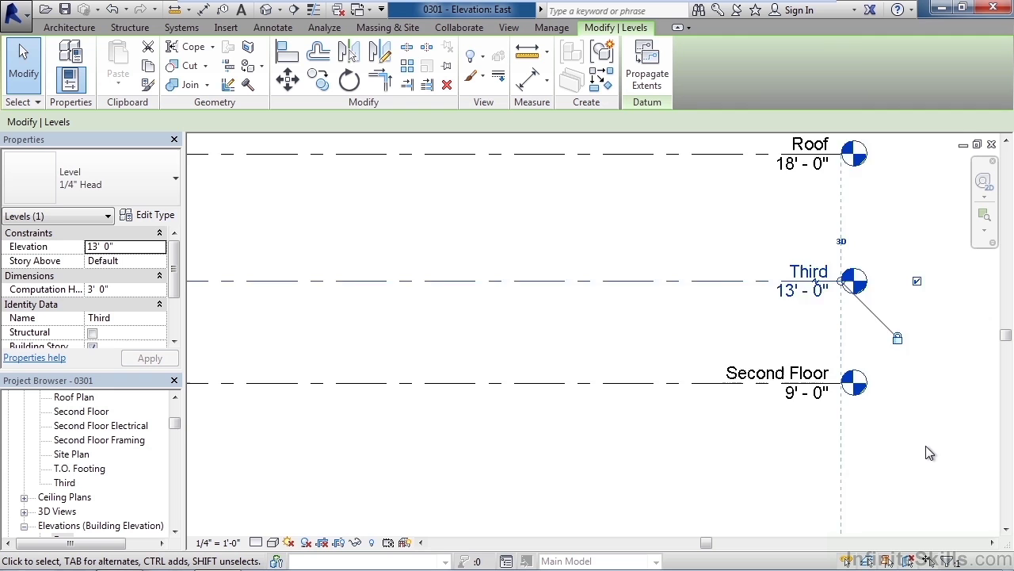
scroll(927, 454, down, 3)
scroll(929, 451, down, 2)
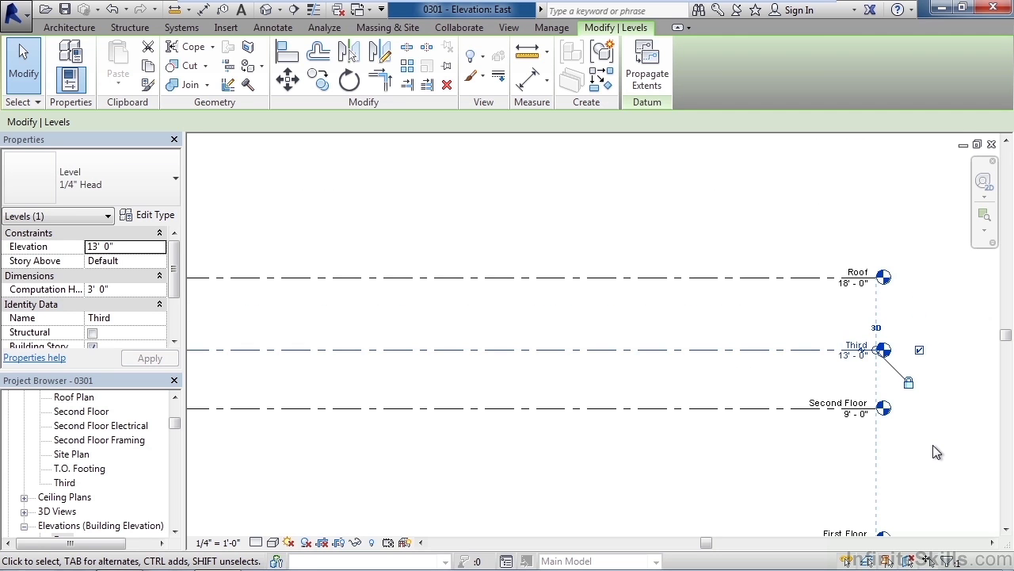
middle_drag(934, 453, 904, 372)
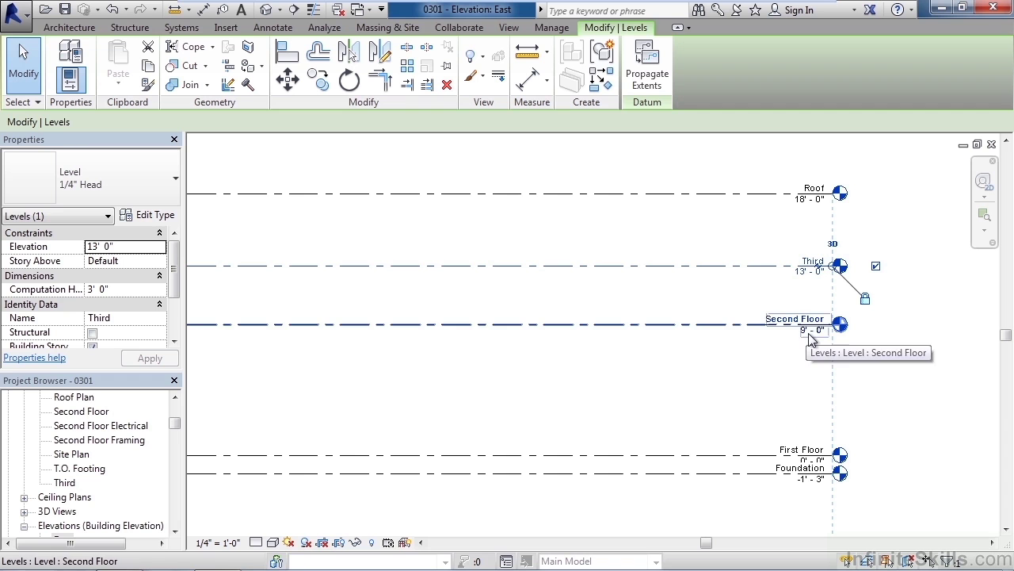
click(810, 271)
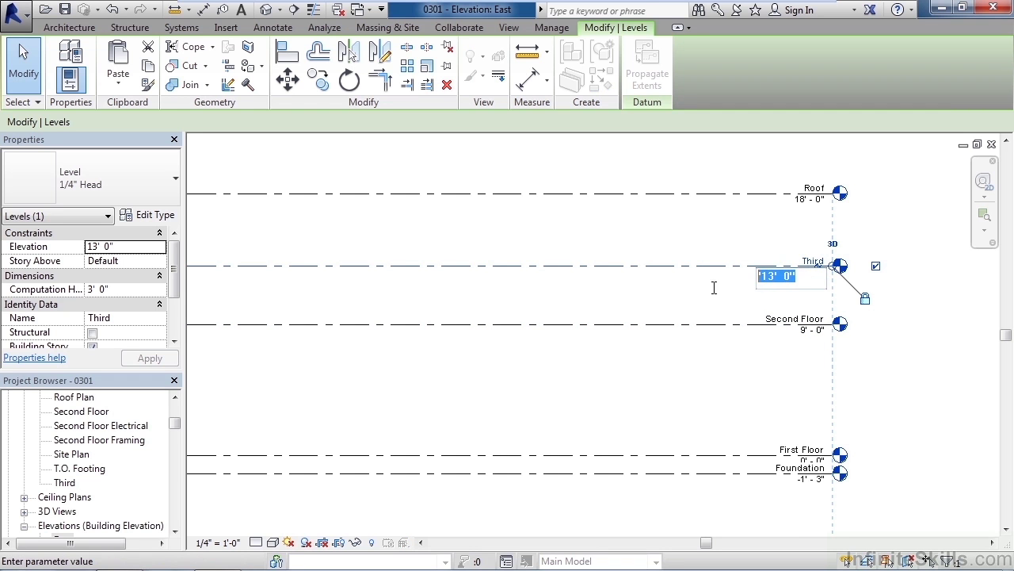
text(17')
key(Return)
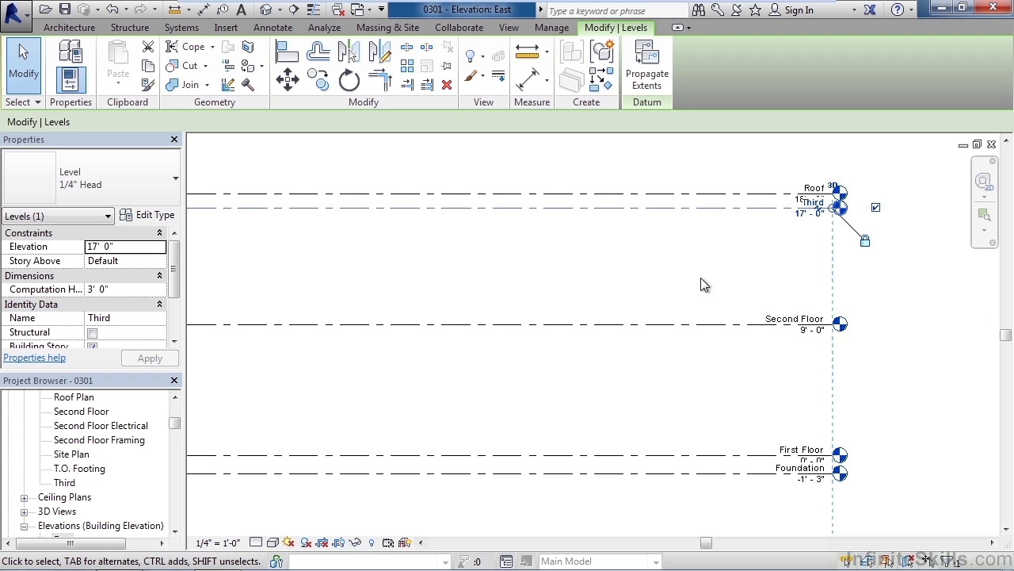
click(829, 163)
scroll(812, 178, down, 1)
scroll(812, 181, up, 5)
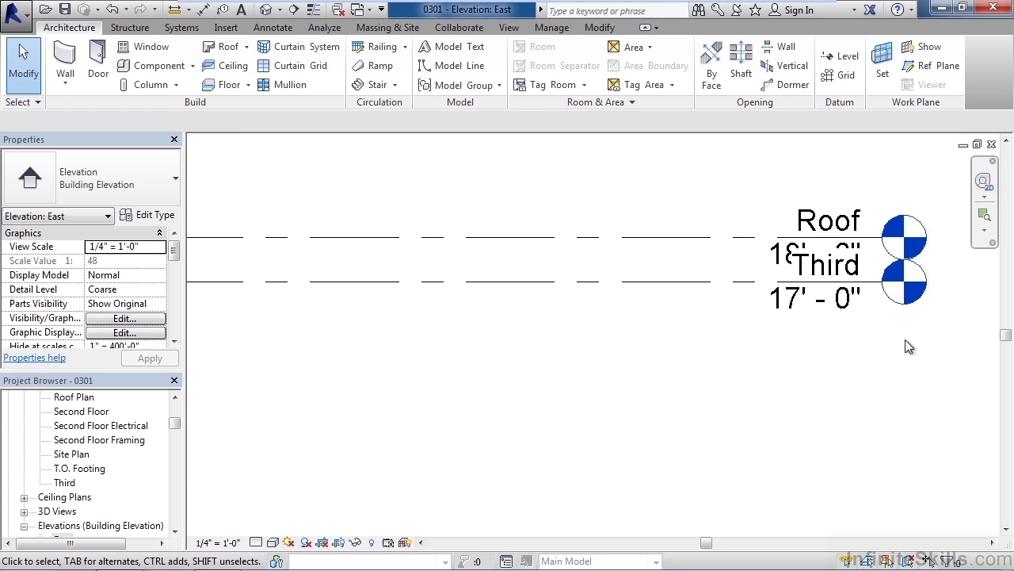
Add an elbow to the Third level's head, then drag the head back up beside the Roof head
click(864, 300)
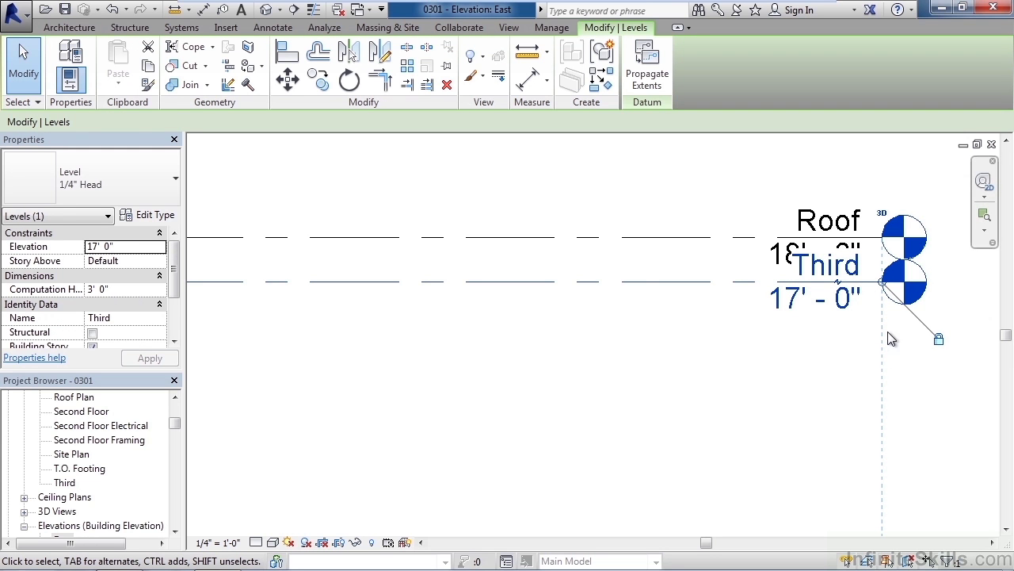
click(842, 290)
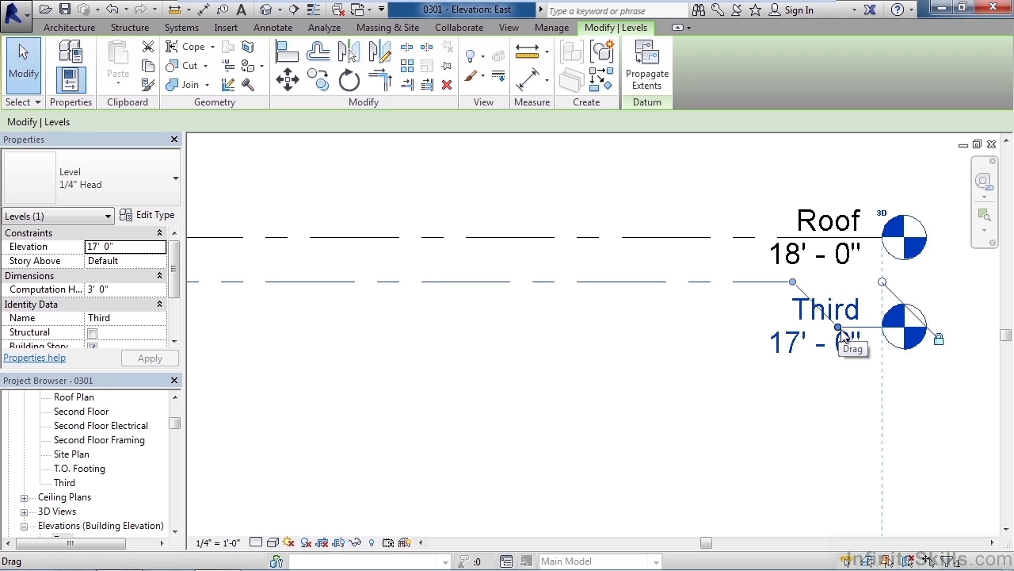
drag(842, 336, 882, 370)
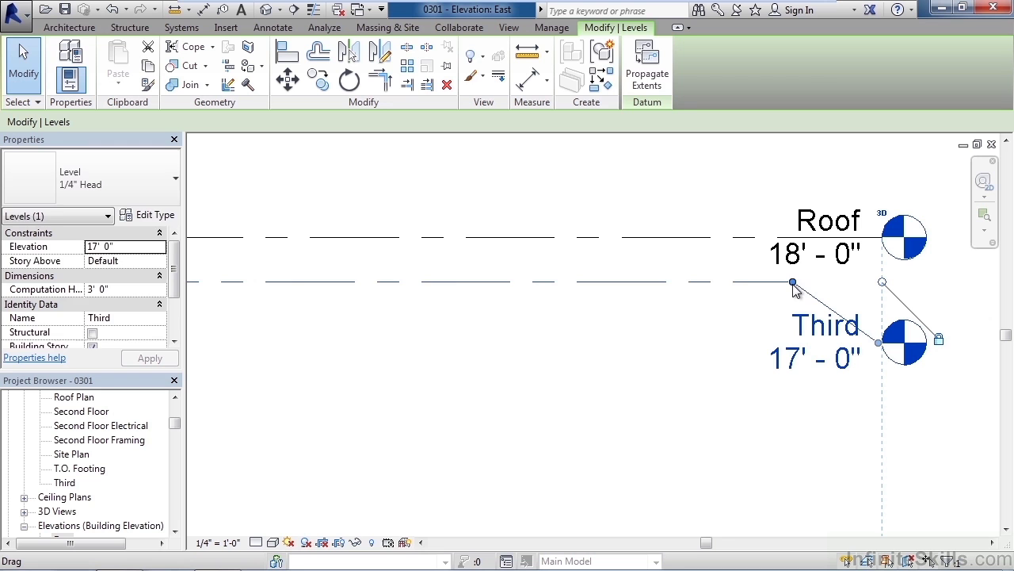
drag(795, 291, 829, 296)
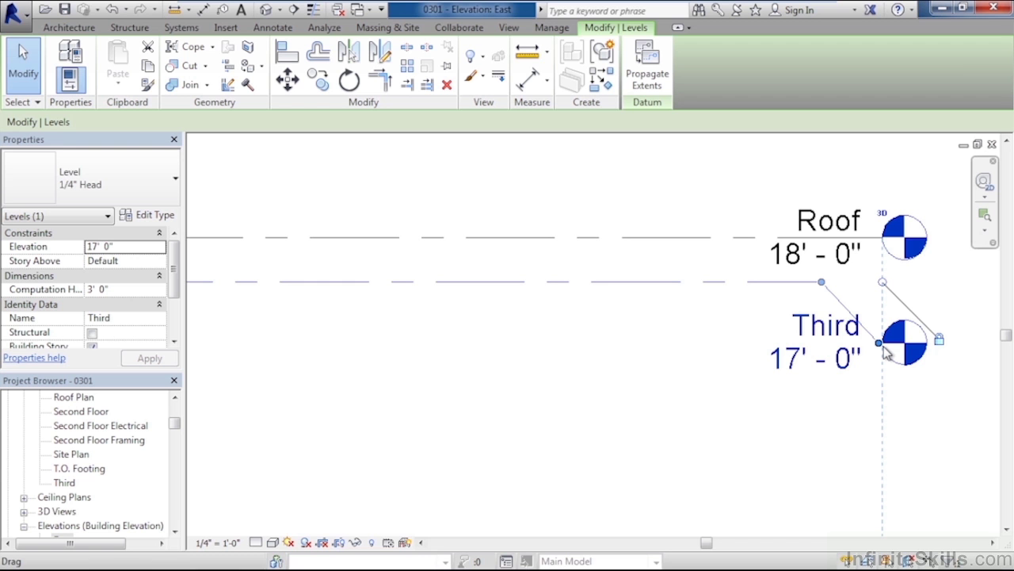
drag(887, 353, 881, 283)
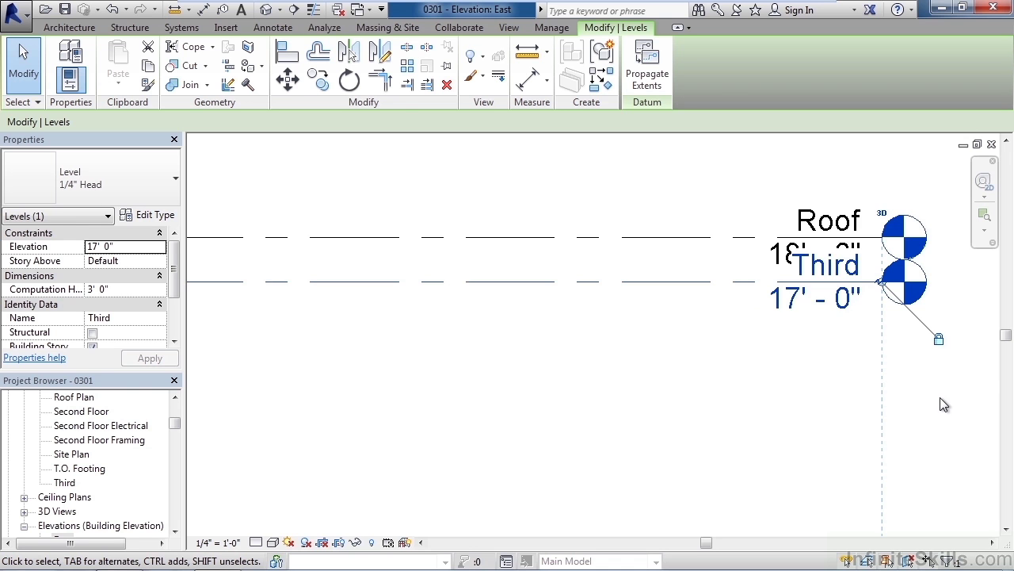
scroll(943, 404, down, 4)
middle_drag(862, 431, 863, 335)
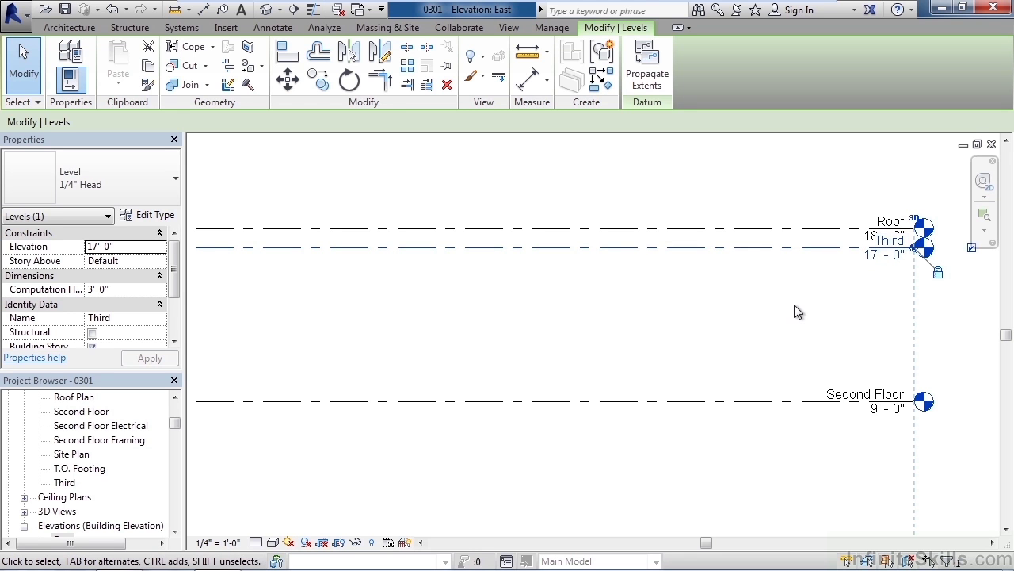
Delete the Third level, confirm removing its floor plan view, and zoom out
key(Delete)
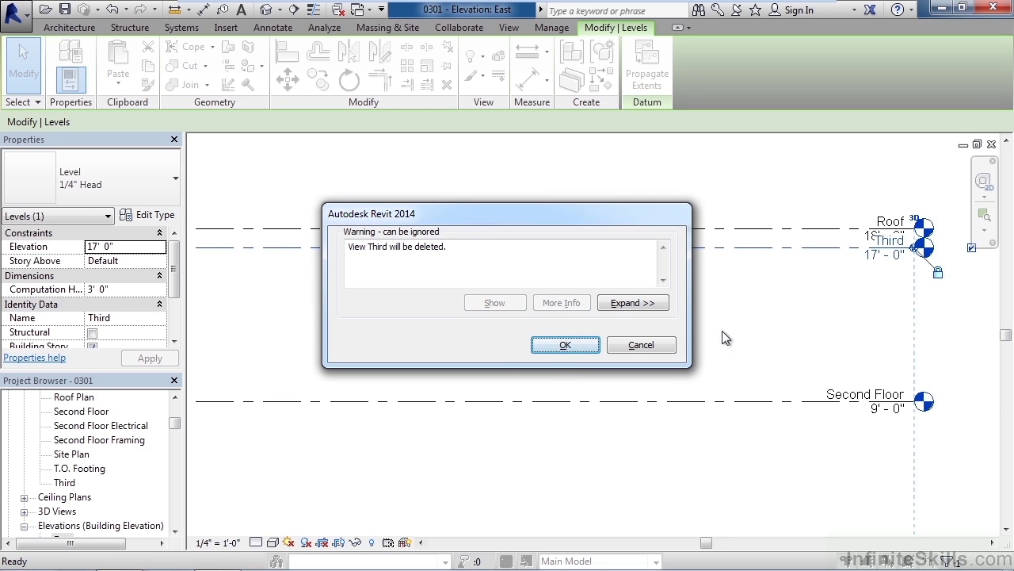
click(563, 343)
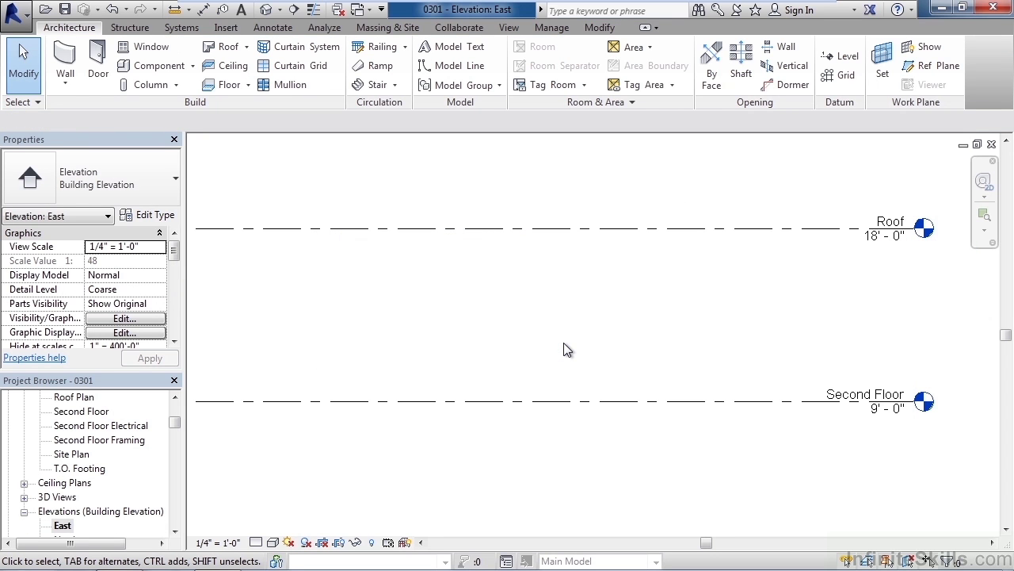
scroll(566, 346, down, 5)
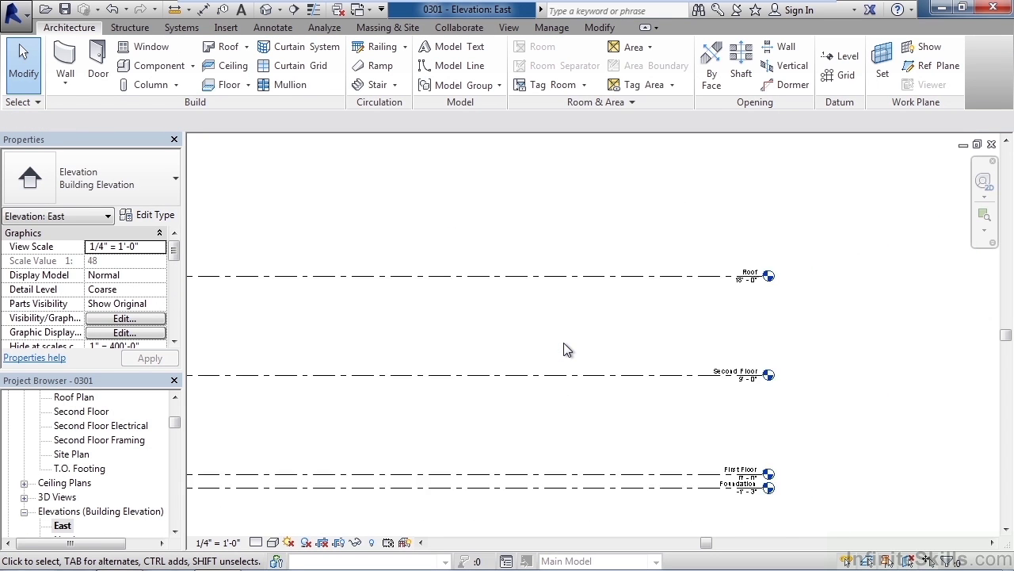